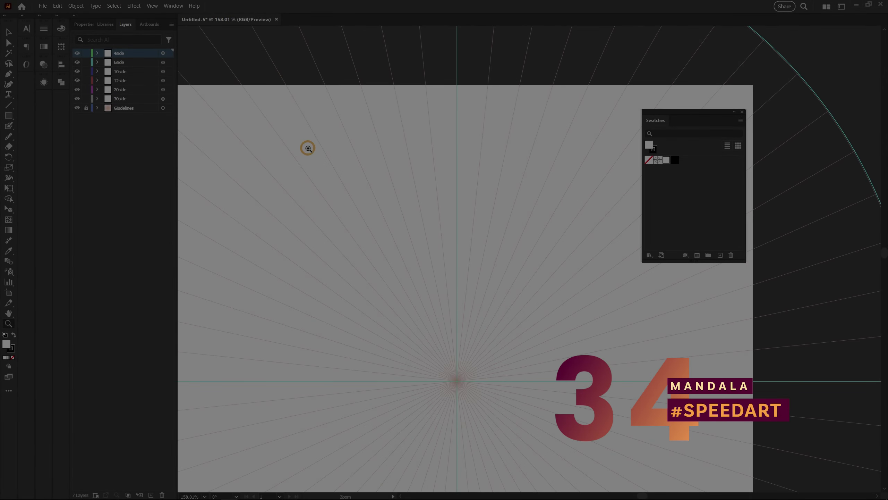
On the 10side layer, draw a pointed petal path from the guide circle's top to the next ray.
{"action": "left_click", "coordinate": [138, 72]}
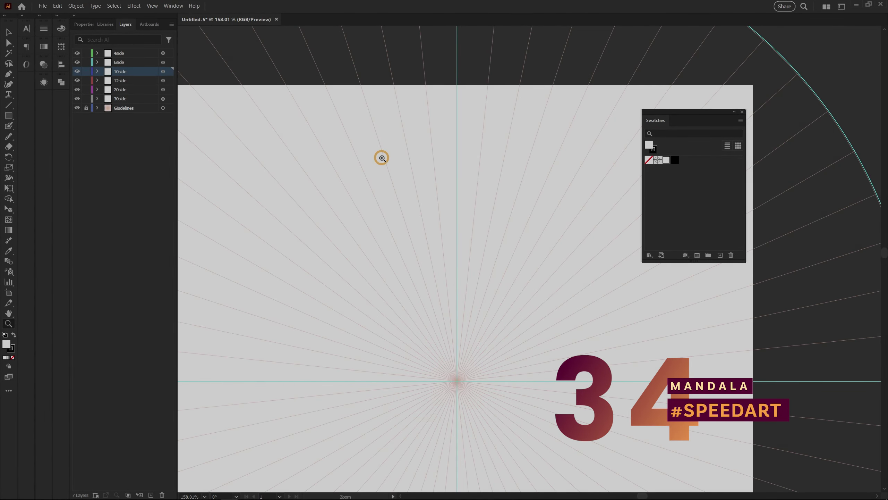
{"action": "left_click_drag", "start_coordinate": [385, 161], "coordinate": [393, 278]}
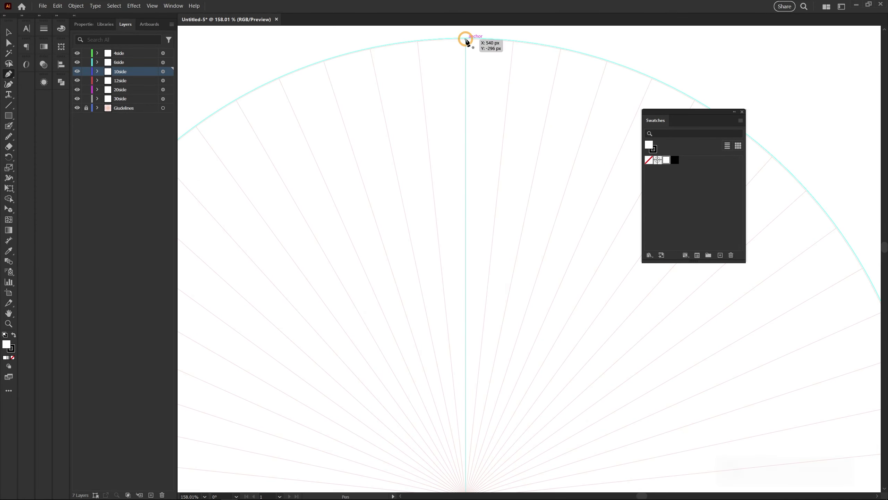
{"action": "left_click", "coordinate": [466, 38]}
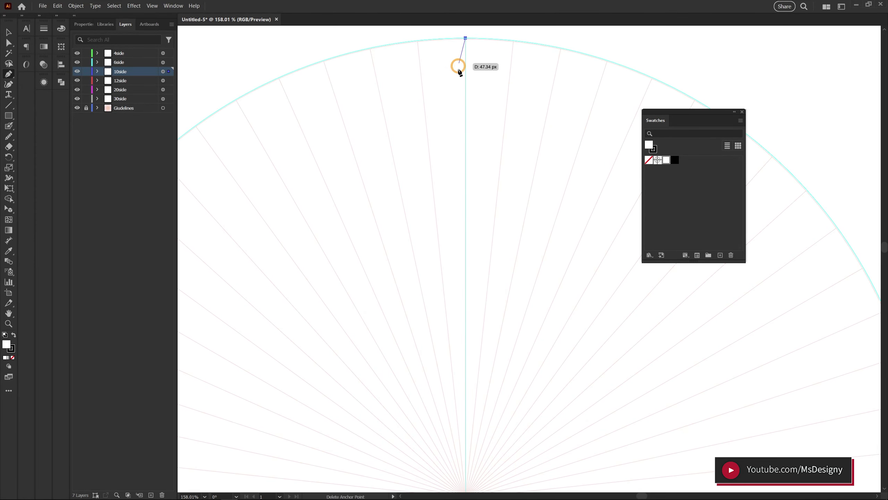
{"action": "left_click", "coordinate": [335, 193]}
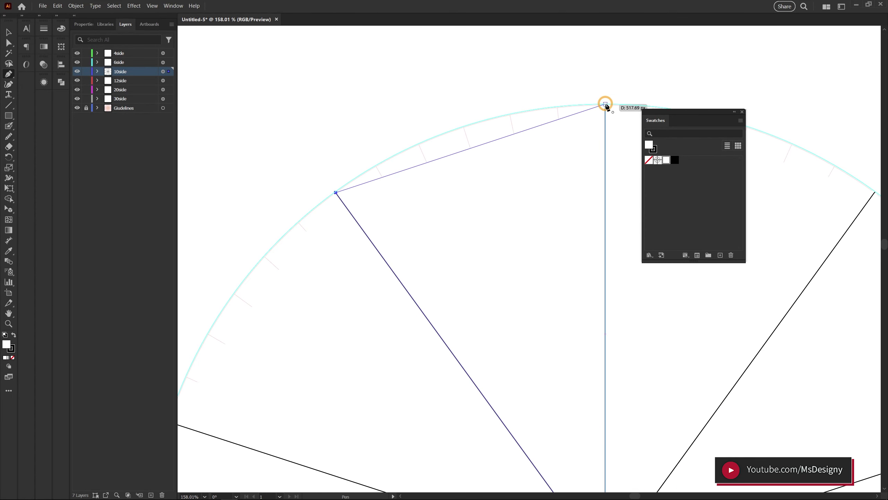
{"action": "scroll", "coordinate": [294, 173], "scroll_direction": "up", "scroll_amount": 5}
Check the petal anchors in outline view and make the decagon a clipping mask.
{"action": "key", "text": "a"}
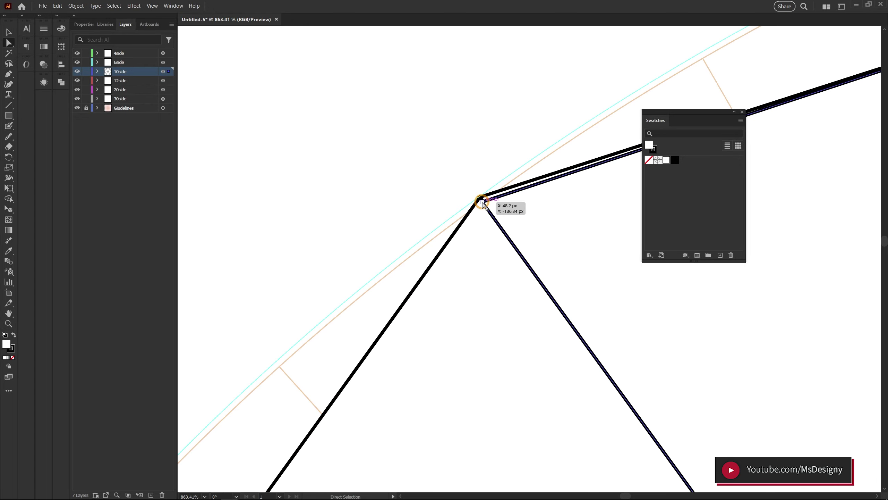
{"action": "key", "text": "ctrl+y"}
{"action": "scroll", "coordinate": [509, 232], "scroll_direction": "down", "scroll_amount": 5}
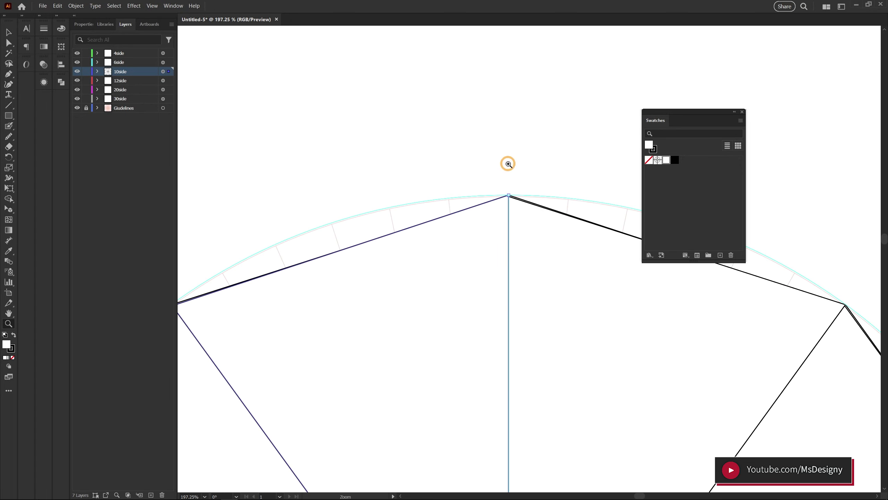
{"action": "key", "text": "ctrl+y"}
{"action": "left_click_drag", "start_coordinate": [458, 305], "coordinate": [481, 224]}
{"action": "key", "text": "v"}
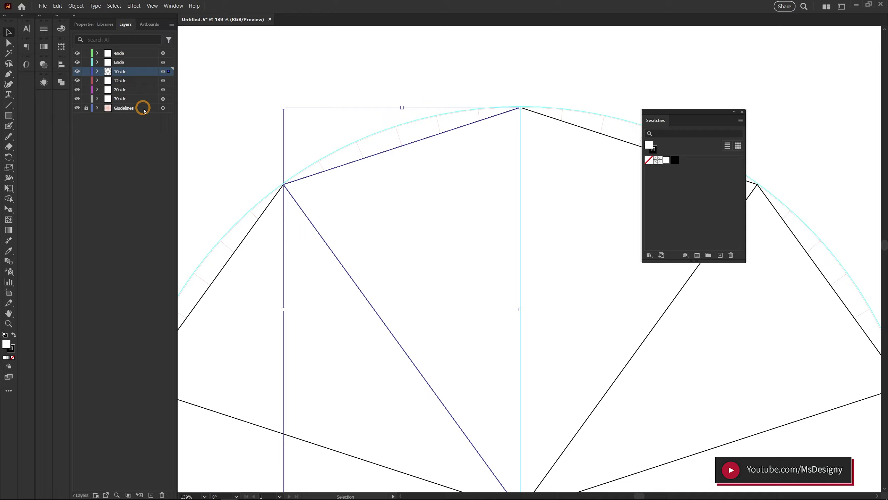
{"action": "left_click", "coordinate": [130, 492]}
Add the Libraries colour theme (crimson, maroon, dark green, yellow, orange) to Swatches.
{"action": "left_click", "coordinate": [105, 24]}
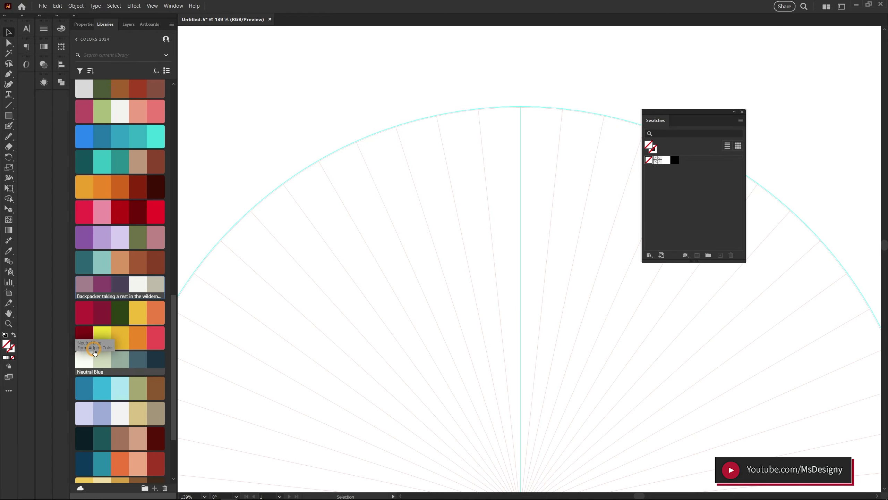
{"action": "right_click", "coordinate": [95, 351]}
{"action": "left_click", "coordinate": [116, 324]}
{"action": "left_click", "coordinate": [126, 24]}
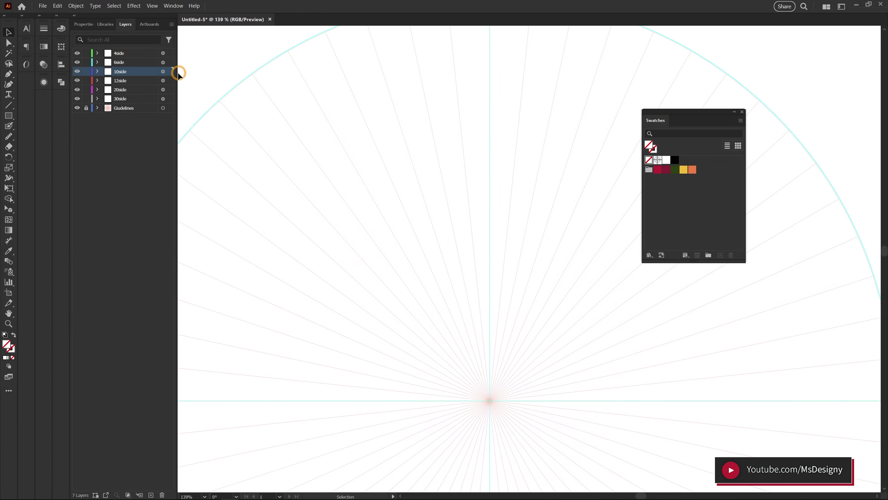
Try a maroon Blob Brush stroke up from the centre, then undo it.
{"action": "key", "text": "shift+b"}
{"action": "scroll", "coordinate": [462, 278], "scroll_direction": "up", "scroll_amount": 10}
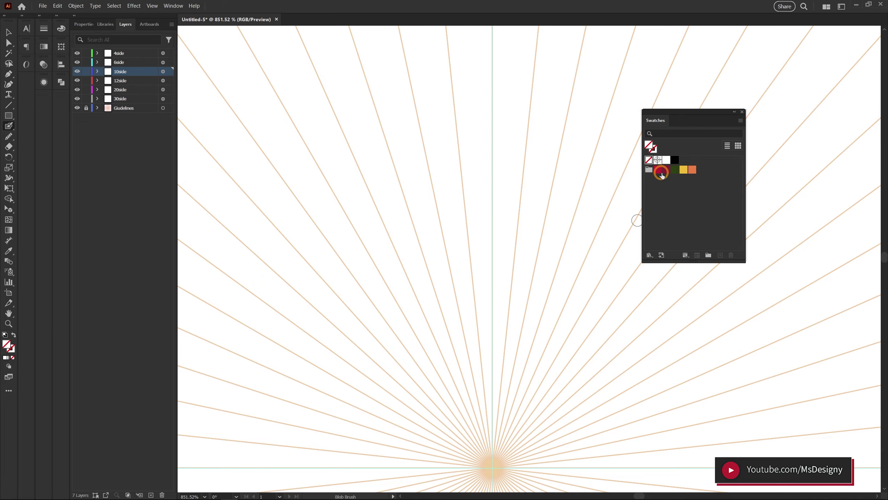
{"action": "left_click_drag", "start_coordinate": [476, 417], "coordinate": [506, 149]}
{"action": "key", "text": "ctrl+z"}
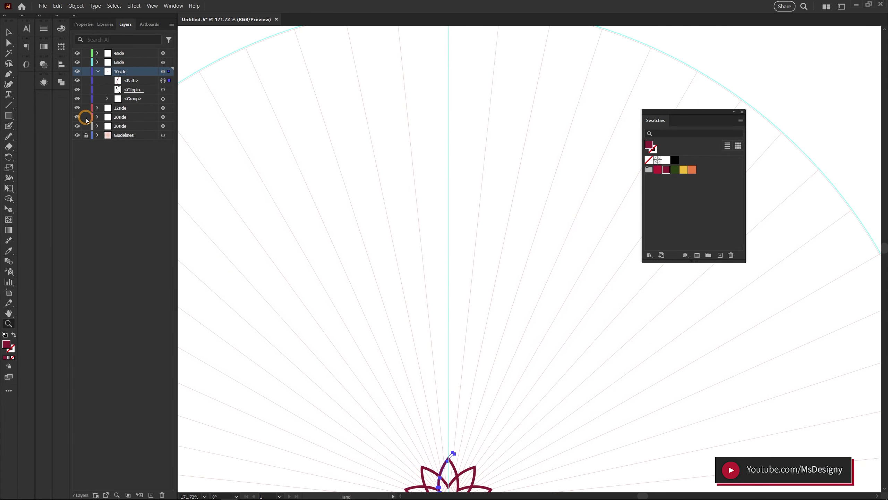
Delete the extra anchor from the petal path and clear the selection.
{"action": "scroll", "coordinate": [310, 116], "scroll_direction": "up", "scroll_amount": 5}
{"action": "key", "text": "p"}
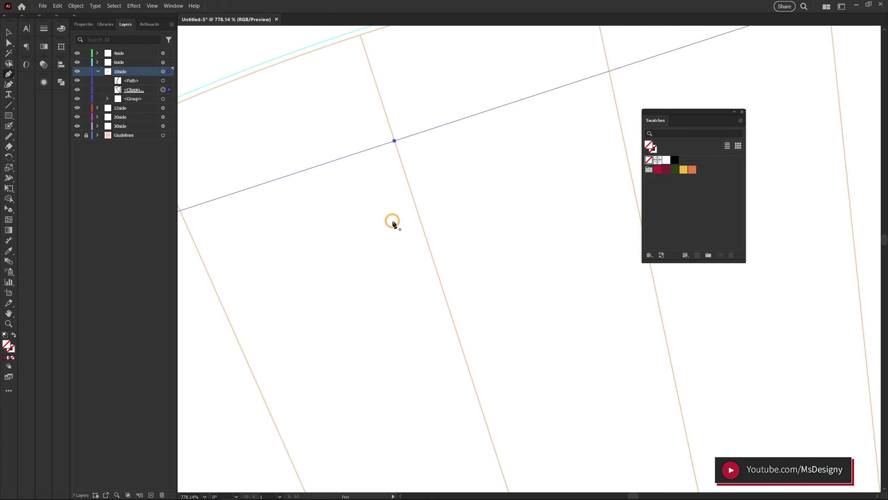
{"action": "scroll", "coordinate": [274, 282], "scroll_direction": "down", "scroll_amount": 4}
{"action": "key", "text": "a"}
{"action": "left_click", "coordinate": [58, 67]}
{"action": "left_click", "coordinate": [104, 201]}
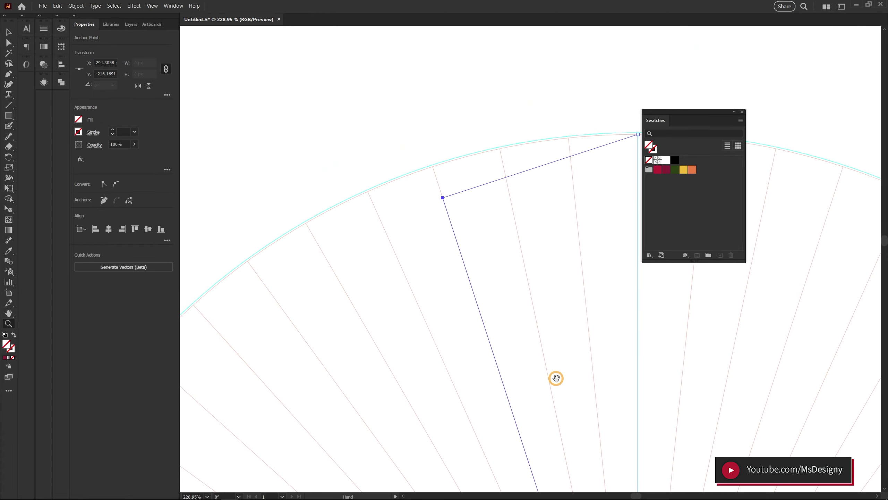
{"action": "scroll", "coordinate": [412, 283], "scroll_direction": "down", "scroll_amount": 5}
{"action": "scroll", "coordinate": [420, 284], "scroll_direction": "up", "scroll_amount": 2}
{"action": "left_click", "coordinate": [403, 263]}
{"action": "scroll", "coordinate": [433, 255], "scroll_direction": "up", "scroll_amount": 5}
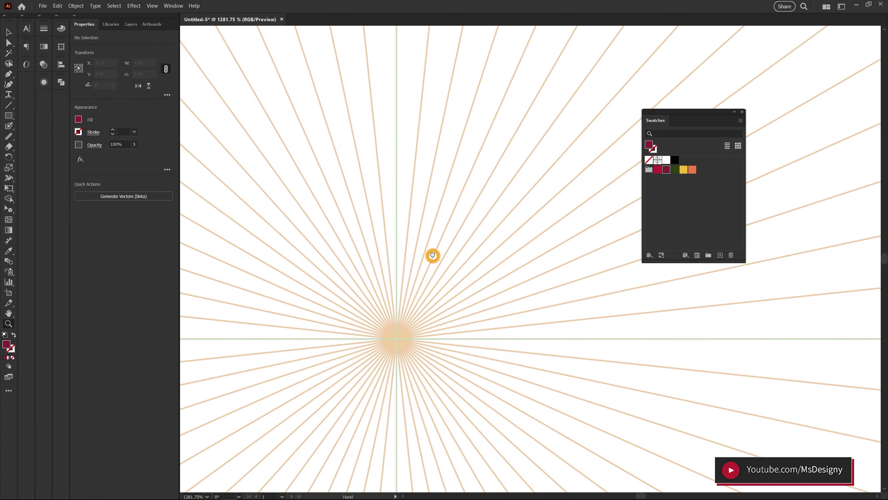
{"action": "key", "text": "shift+b"}
{"action": "scroll", "coordinate": [383, 339], "scroll_direction": "down", "scroll_amount": 3}
{"action": "scroll", "coordinate": [413, 105], "scroll_direction": "up", "scroll_amount": 3}
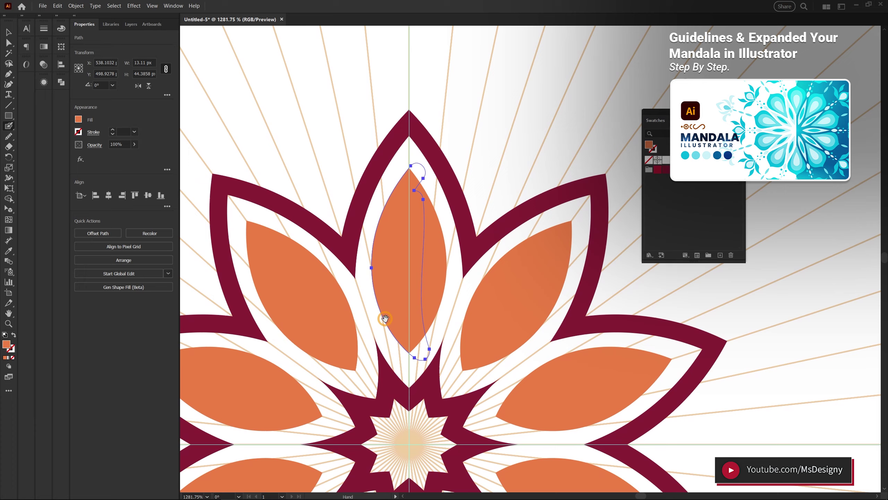
Paint yellow over the middle petal and a dark-green star at the flower's centre.
{"action": "left_click_drag", "start_coordinate": [408, 141], "coordinate": [382, 208]}
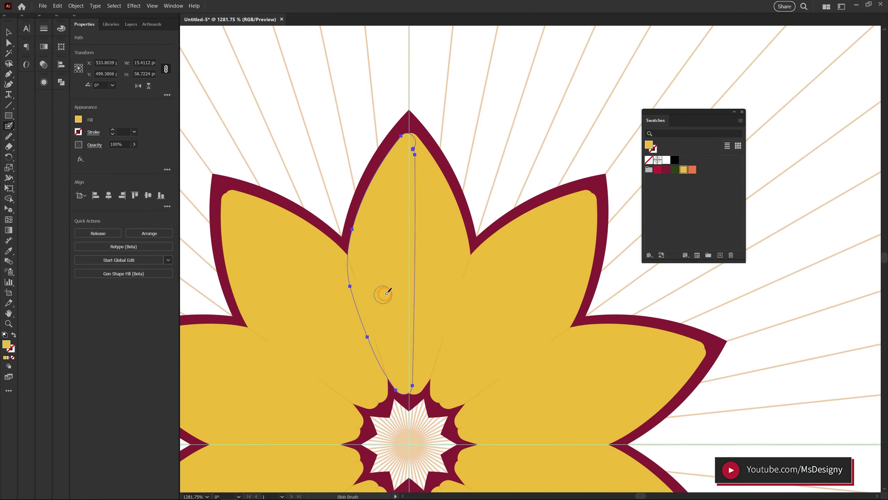
{"action": "left_click", "coordinate": [482, 288]}
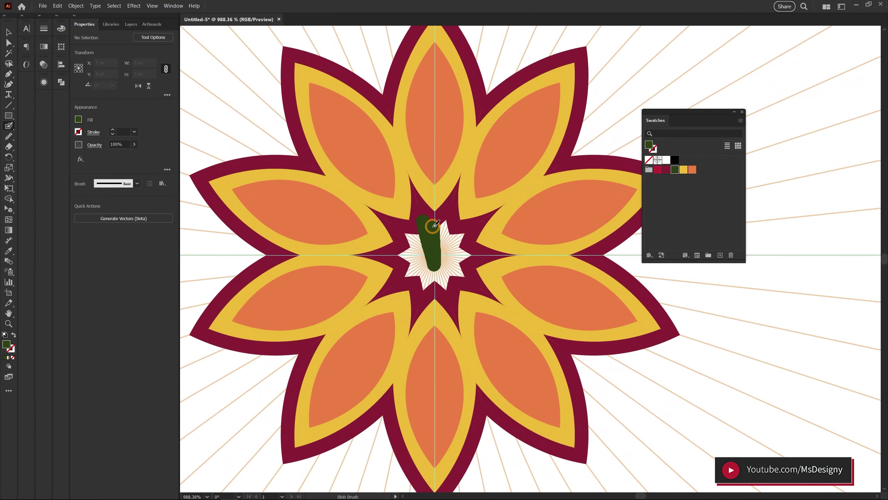
{"action": "left_click_drag", "start_coordinate": [434, 226], "coordinate": [472, 301]}
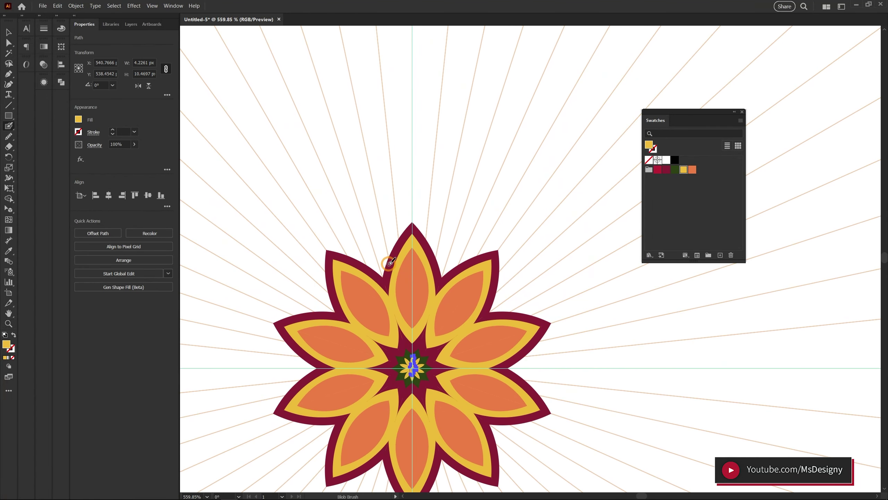
Pick maroon and paint the first heart outline above the flower petals.
{"action": "key", "text": "ctrl+shift+a"}
{"action": "left_click", "coordinate": [666, 170]}
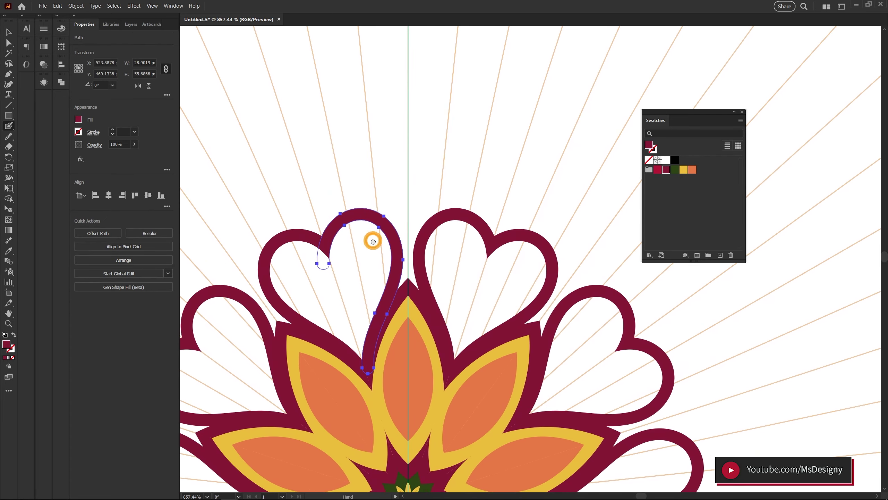
{"action": "left_click_drag", "start_coordinate": [335, 328], "coordinate": [351, 290]}
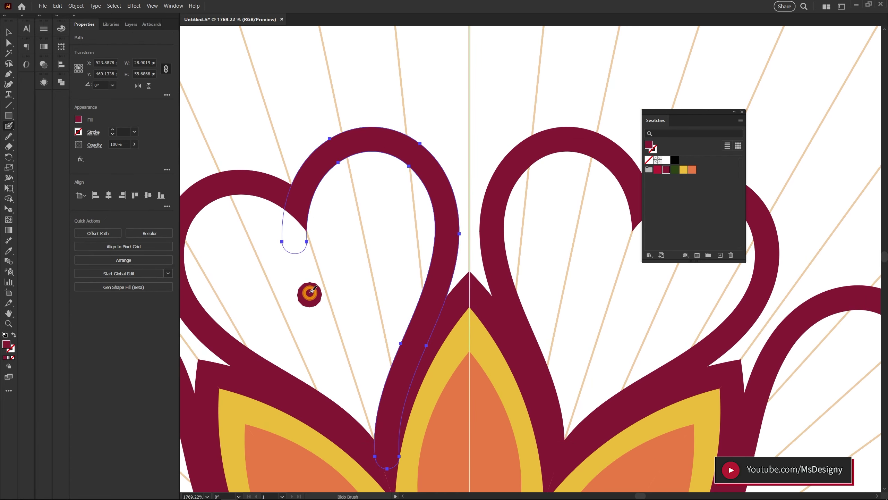
{"action": "left_click_drag", "start_coordinate": [309, 293], "coordinate": [395, 289]}
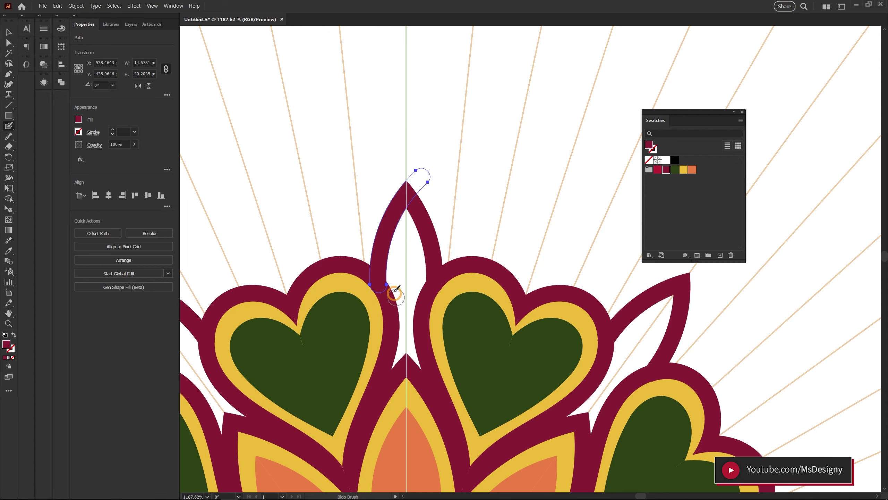
Paint maroon outlines for the upper petals and pointed arch, redoing the curled and wavy strokes.
{"action": "scroll", "coordinate": [396, 290], "scroll_direction": "up", "scroll_amount": 2}
{"action": "left_click_drag", "start_coordinate": [415, 167], "coordinate": [416, 164]}
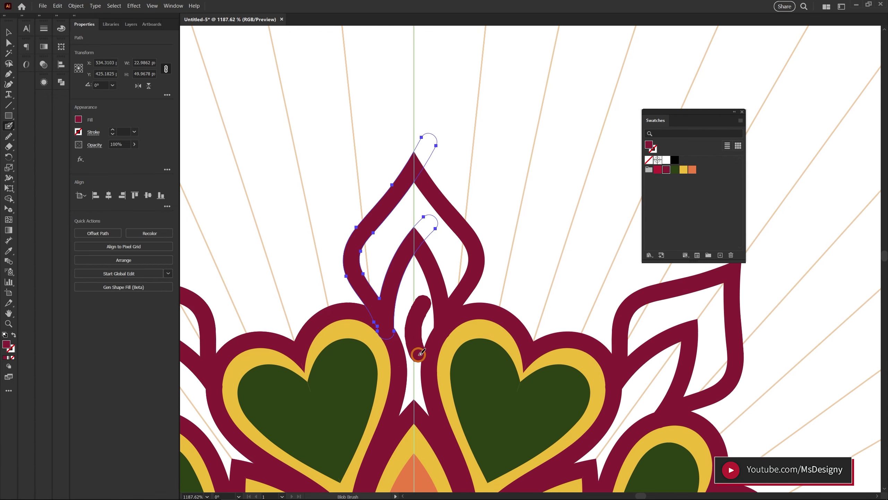
{"action": "key", "text": "ctrl+z"}
{"action": "scroll", "coordinate": [406, 353], "scroll_direction": "up", "scroll_amount": 2}
{"action": "scroll", "coordinate": [392, 351], "scroll_direction": "up", "scroll_amount": 2}
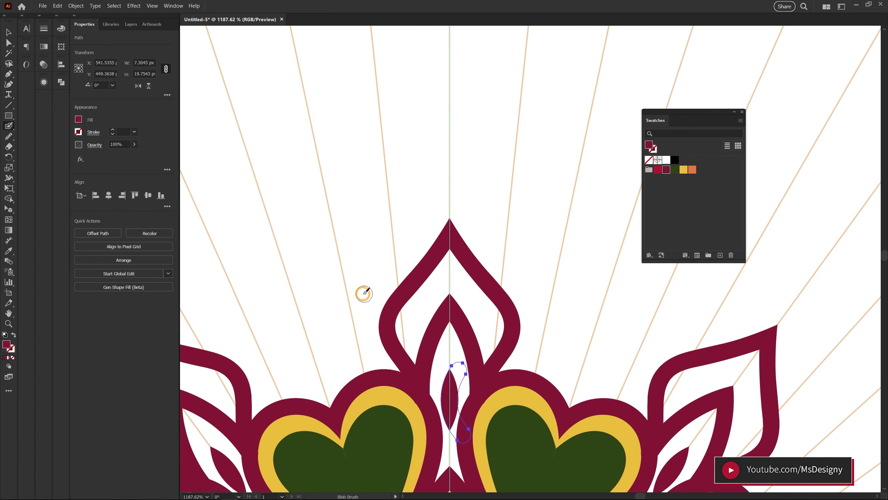
{"action": "left_click_drag", "start_coordinate": [329, 287], "coordinate": [421, 270]}
{"action": "left_click_drag", "start_coordinate": [284, 353], "coordinate": [276, 289]}
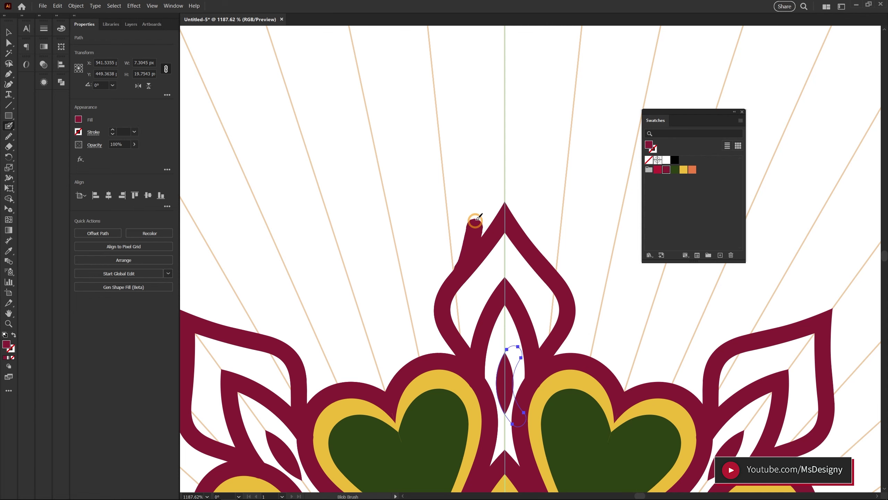
{"action": "key", "text": "ctrl+z"}
{"action": "left_click_drag", "start_coordinate": [215, 117], "coordinate": [405, 327]}
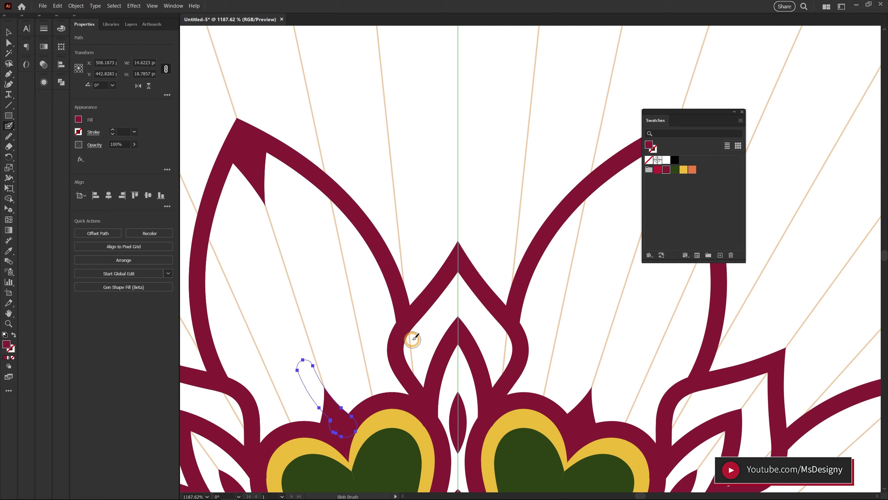
{"action": "key", "text": "ctrl+shift+a"}
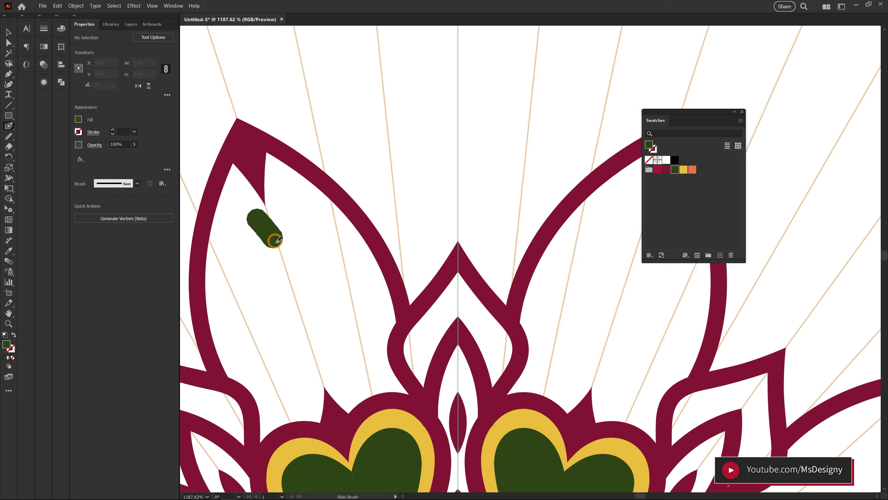
Paint slim dark-green leaves inside the upper-left petal, redrawing the short one.
{"action": "left_click_drag", "start_coordinate": [311, 383], "coordinate": [310, 385]}
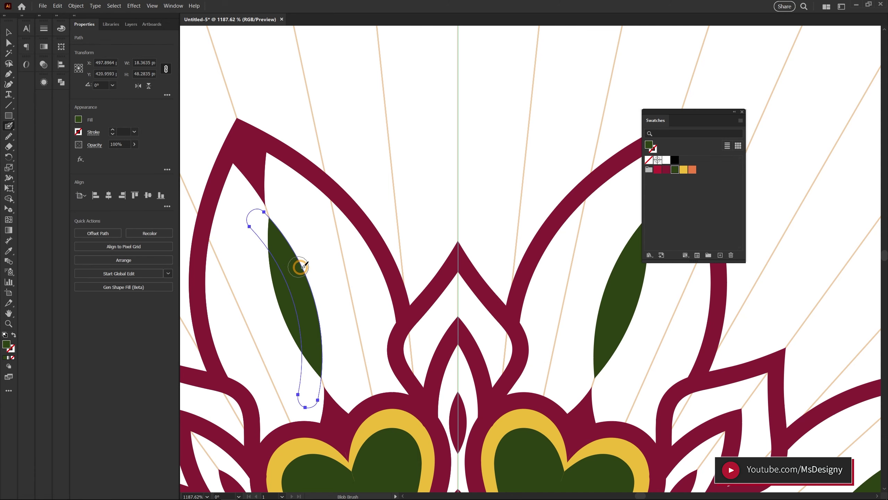
{"action": "left_click_drag", "start_coordinate": [336, 232], "coordinate": [334, 235]}
{"action": "key", "text": "ctrl+z"}
{"action": "left_click_drag", "start_coordinate": [352, 366], "coordinate": [341, 318]}
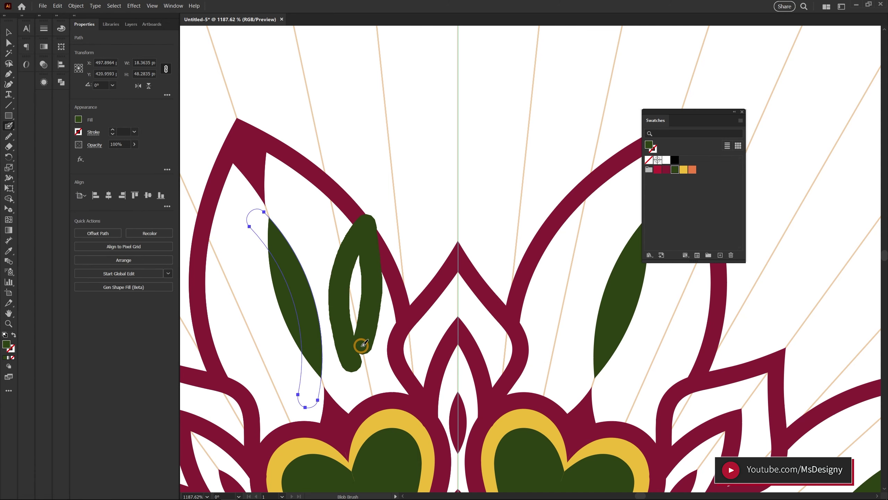
{"action": "scroll", "coordinate": [393, 328], "scroll_direction": "up", "scroll_amount": 3}
Trim the middle leaf with the Eraser and drag a copy of it to a new spot.
{"action": "key", "text": "shift+e"}
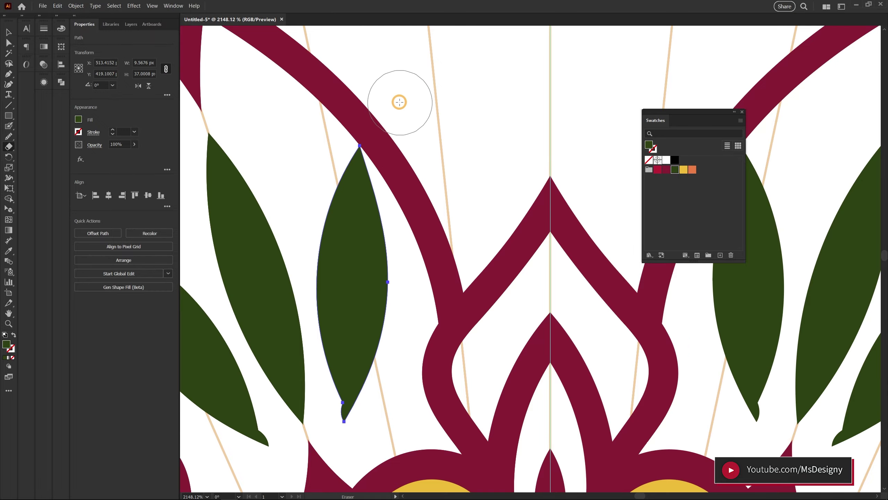
{"action": "key", "text": "v"}
{"action": "mouse_move", "coordinate": [376, 273]}
{"action": "left_mouse_down"}
{"action": "mouse_move", "coordinate": [362, 287]}
{"action": "mouse_move", "coordinate": [358, 176]}
{"action": "mouse_move", "coordinate": [401, 259]}
{"action": "mouse_move", "coordinate": [378, 300]}
{"action": "mouse_move", "coordinate": [414, 337]}
{"action": "left_mouse_up"}
{"action": "scroll", "coordinate": [238, 318], "scroll_direction": "down", "scroll_amount": 5}
{"action": "scroll", "coordinate": [390, 258], "scroll_direction": "up", "scroll_amount": 4}
Tilt the small leaf copy further, then paint yellow petal tips and orange petal fill.
{"action": "key", "text": "v"}
{"action": "left_click_drag", "start_coordinate": [410, 297], "coordinate": [407, 317]}
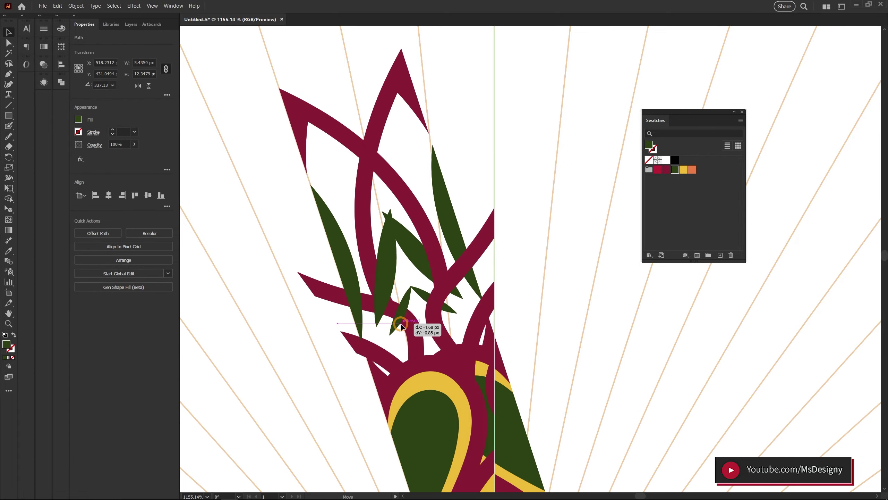
{"action": "key", "text": "v"}
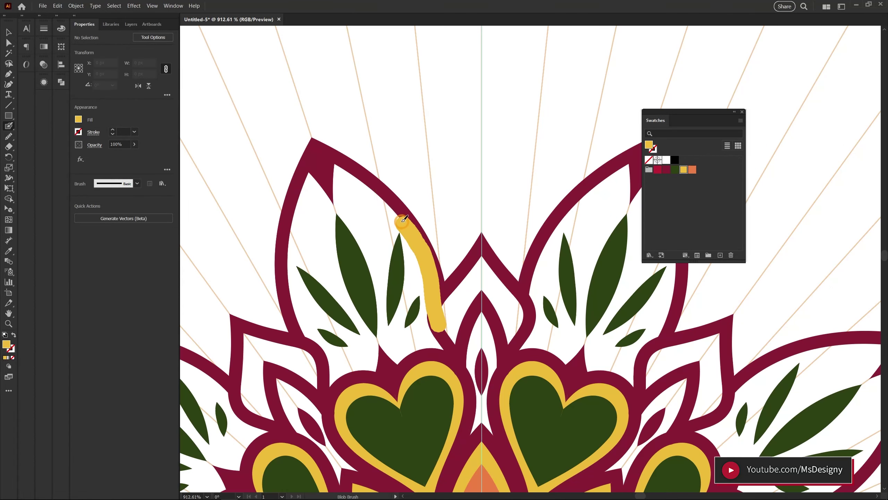
{"action": "left_click_drag", "start_coordinate": [402, 217], "coordinate": [333, 170]}
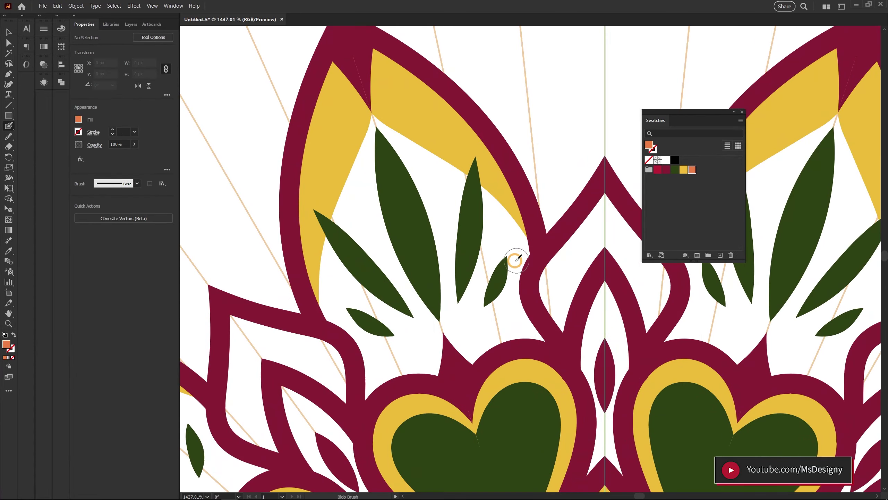
{"action": "left_click_drag", "start_coordinate": [516, 258], "coordinate": [474, 160]}
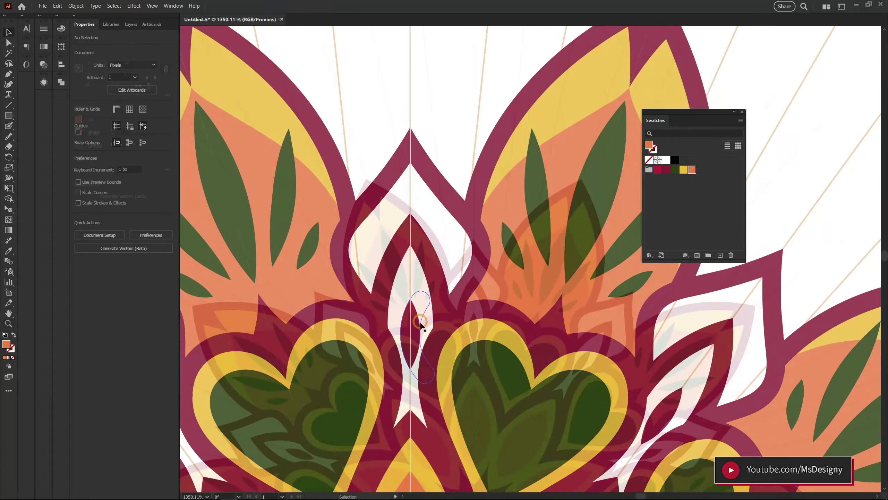
Make the small centre lens orange and paint yellow inside the pointed arch.
{"action": "left_click", "coordinate": [421, 326]}
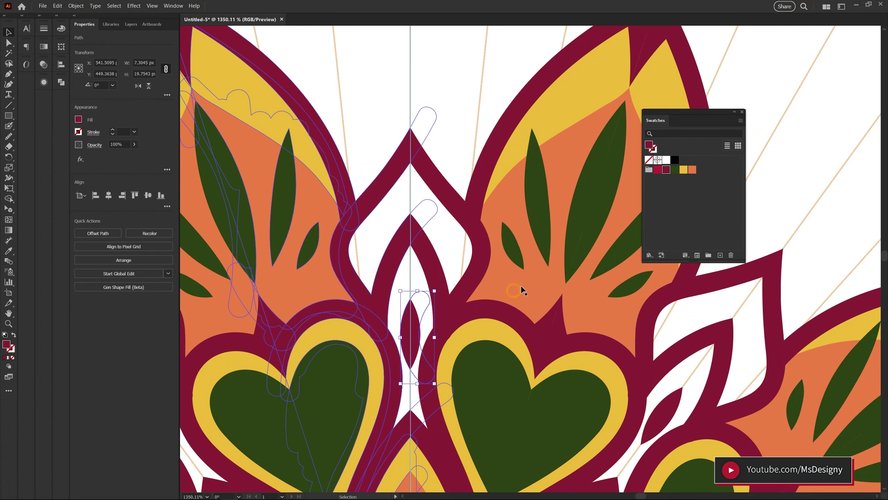
{"action": "key", "text": "ctrl+shift+a"}
{"action": "key", "text": "shift+b"}
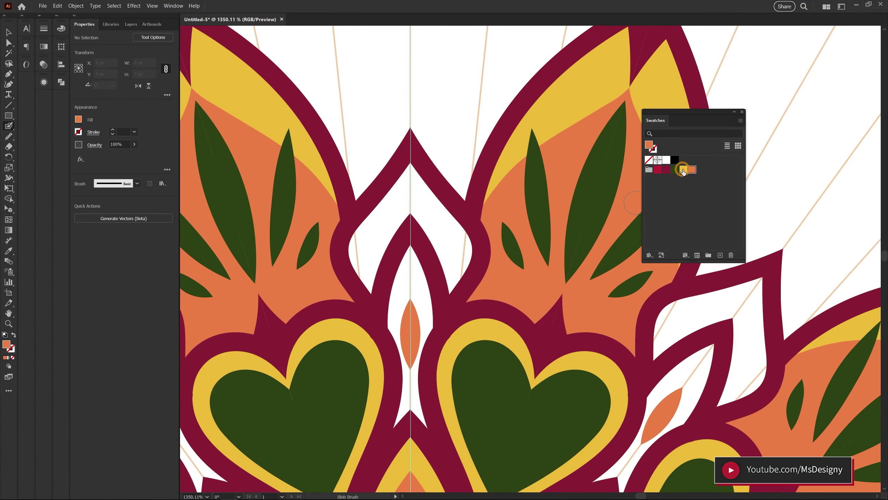
{"action": "left_click_drag", "start_coordinate": [373, 313], "coordinate": [407, 162]}
Pick dark green and paint a band around the small centre lens.
{"action": "left_click", "coordinate": [675, 170]}
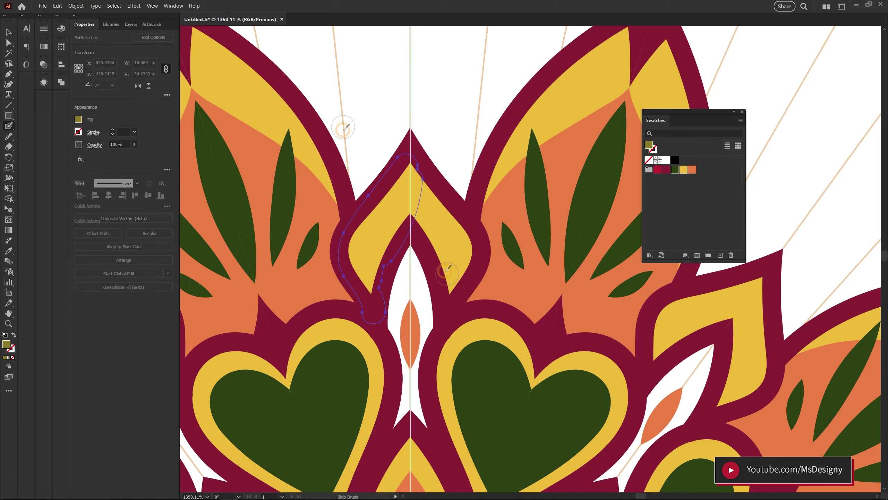
{"action": "left_click_drag", "start_coordinate": [418, 248], "coordinate": [403, 369]}
{"action": "left_click_drag", "start_coordinate": [401, 297], "coordinate": [416, 315]}
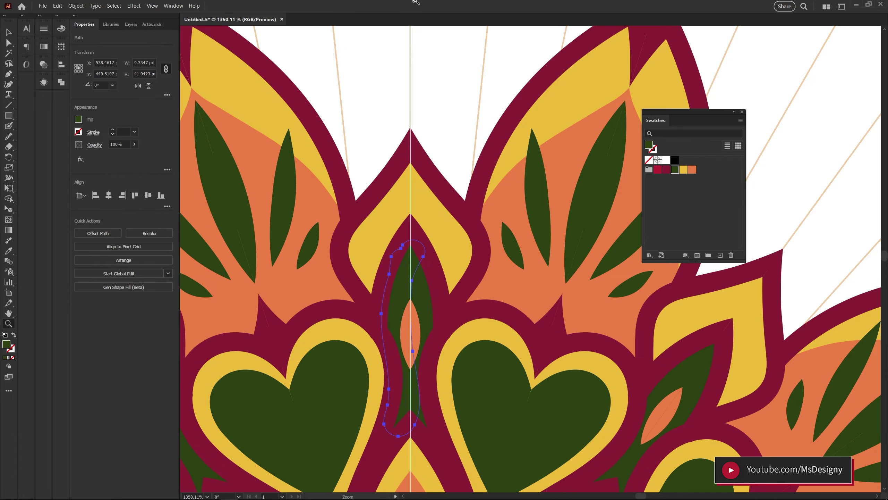
{"action": "key", "text": "ctrl+0"}
{"action": "scroll", "coordinate": [372, 306], "scroll_direction": "up", "scroll_amount": 5}
Recolour the lens inside the green band, trying red then settling on yellow.
{"action": "key", "text": "v"}
{"action": "left_click", "coordinate": [372, 306]}
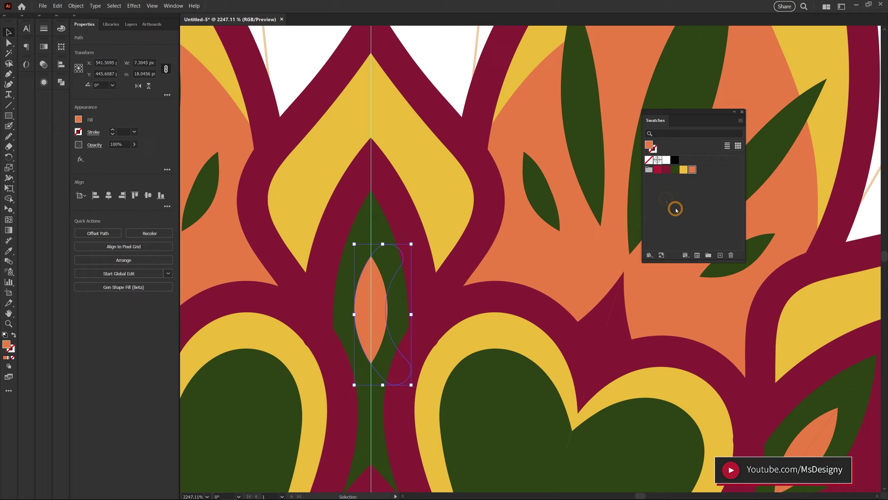
{"action": "left_click", "coordinate": [658, 169]}
{"action": "key", "text": "ctrl+0"}
{"action": "key", "text": "z"}
{"action": "left_click", "coordinate": [328, 227]}
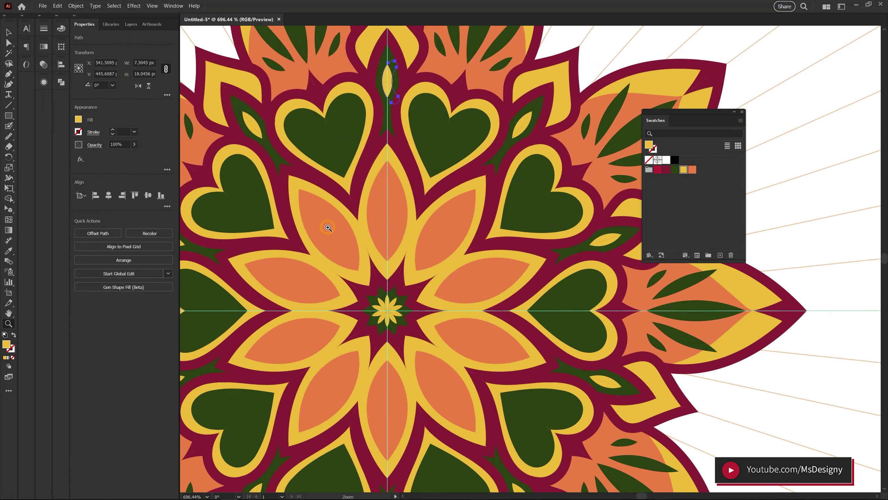
Paint a slim maroon leaf down the centre orange petal.
{"action": "key", "text": "shift+b"}
{"action": "left_click_drag", "start_coordinate": [383, 228], "coordinate": [389, 258]}
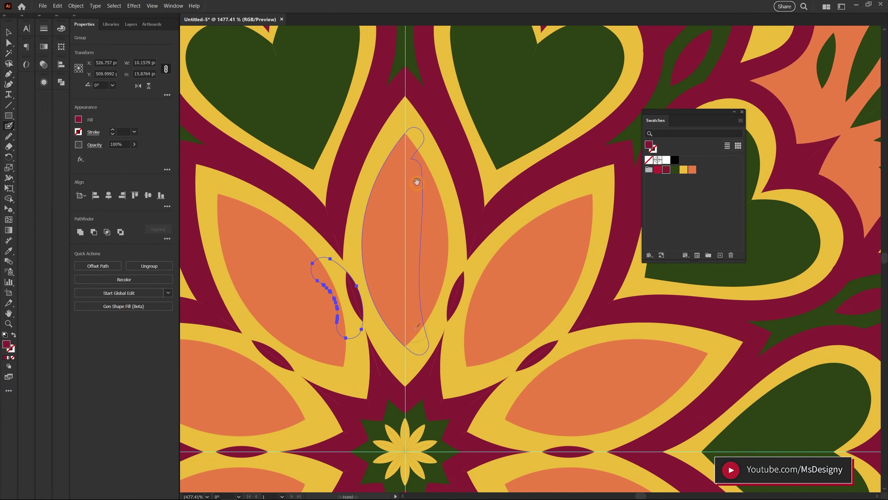
{"action": "left_click_drag", "start_coordinate": [417, 217], "coordinate": [430, 338]}
{"action": "key", "text": "ctrl+z"}
{"action": "key", "text": "ctrl+0"}
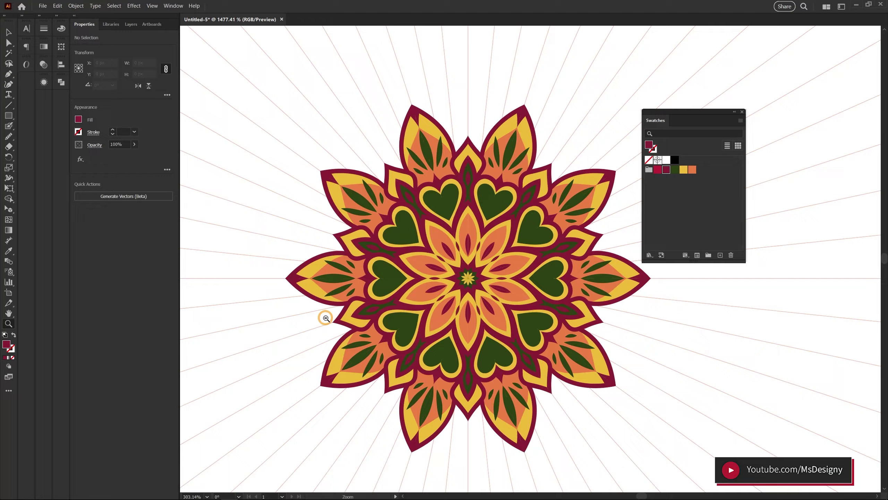
{"action": "key", "text": "z"}
{"action": "left_click", "coordinate": [323, 314]}
Paint yellow veins inside the left green heart.
{"action": "mouse_move", "coordinate": [349, 44]}
{"action": "left_mouse_down"}
{"action": "mouse_move", "coordinate": [395, 184]}
{"action": "mouse_move", "coordinate": [386, 199]}
{"action": "left_mouse_up"}
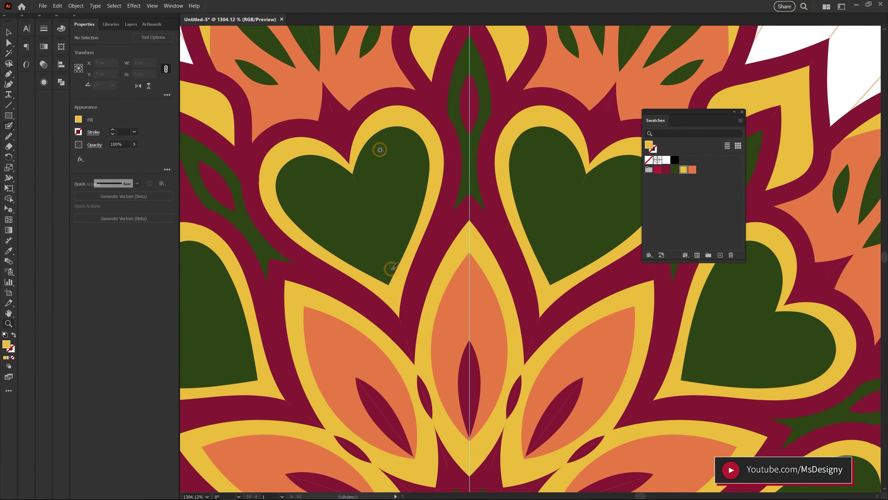
{"action": "left_click_drag", "start_coordinate": [368, 232], "coordinate": [420, 168]}
{"action": "left_click_drag", "start_coordinate": [378, 266], "coordinate": [383, 184]}
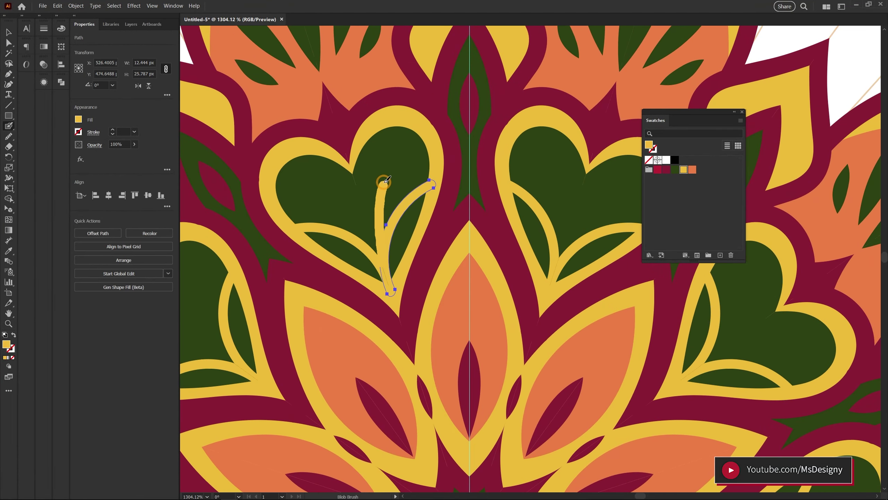
{"action": "key", "text": "ctrl+0"}
{"action": "scroll", "coordinate": [350, 308], "scroll_direction": "up", "scroll_amount": 10}
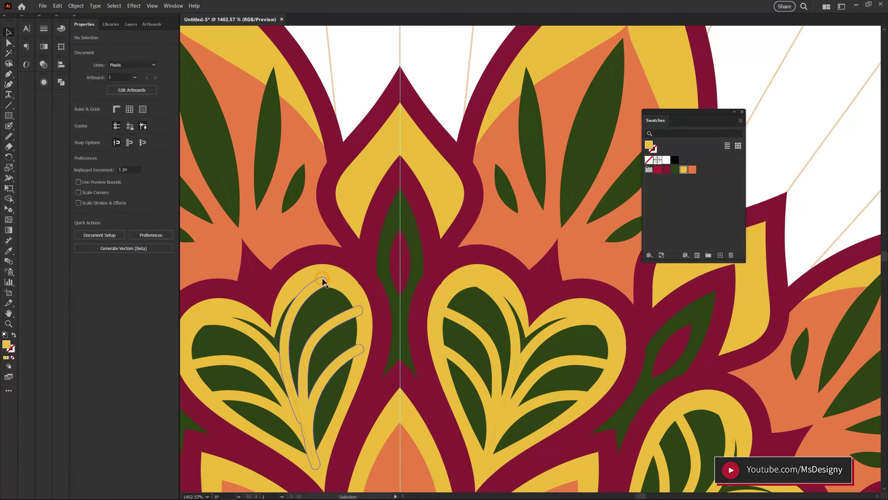
Paint a yellow vein down the central green shape and close the swatch settings.
{"action": "key", "text": "v"}
{"action": "key", "text": "ctrl+shift+a"}
{"action": "key", "text": "shift+b"}
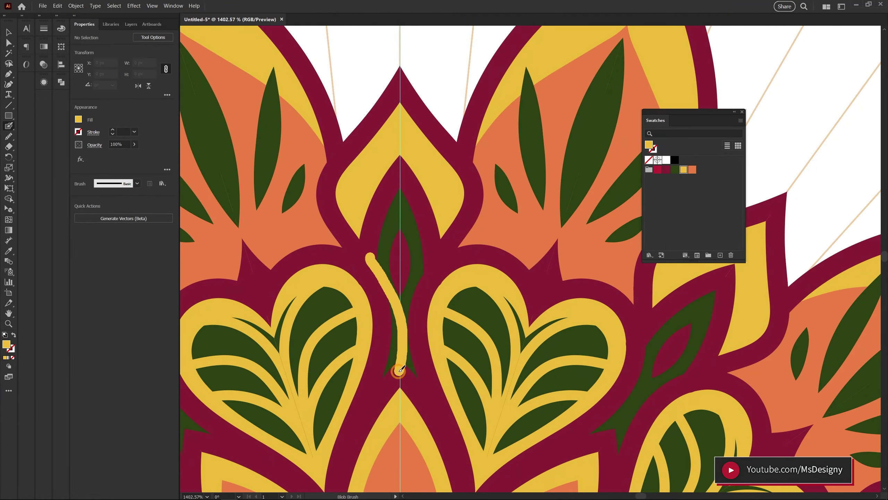
{"action": "left_click_drag", "start_coordinate": [390, 363], "coordinate": [390, 365]}
{"action": "key", "text": "ctrl+shift+a"}
{"action": "key", "text": "ctrl+0"}
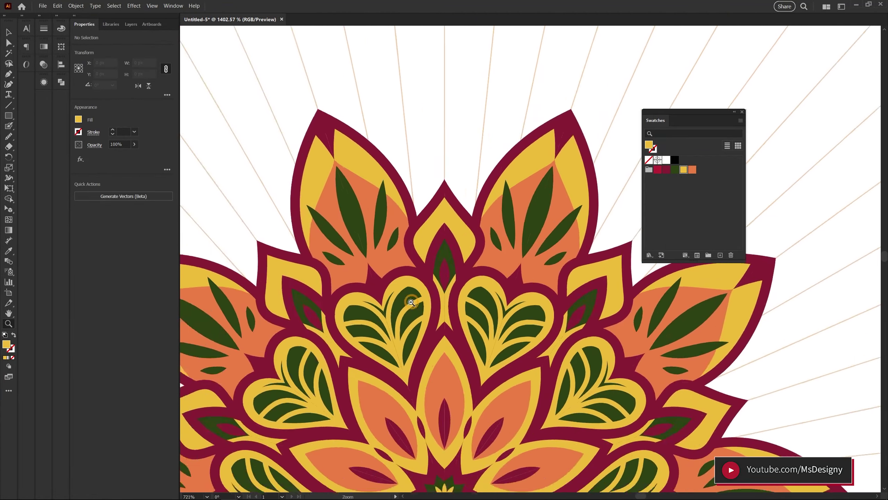
{"action": "key", "text": "z"}
{"action": "left_click_drag", "start_coordinate": [459, 269], "coordinate": [523, 311]}
{"action": "key", "text": "v"}
{"action": "left_click", "coordinate": [385, 317]}
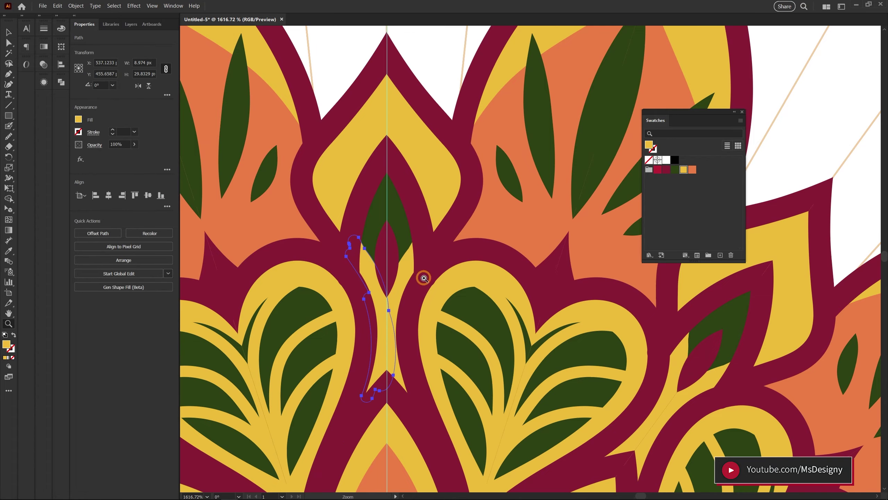
{"action": "key", "text": "Escape"}
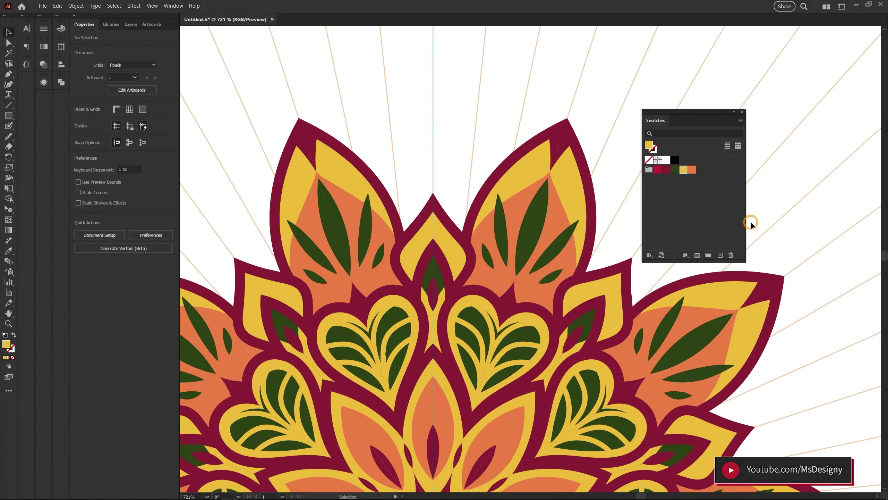
Create a new light-yellow swatch in HSB colour mode.
{"action": "left_click", "coordinate": [720, 255]}
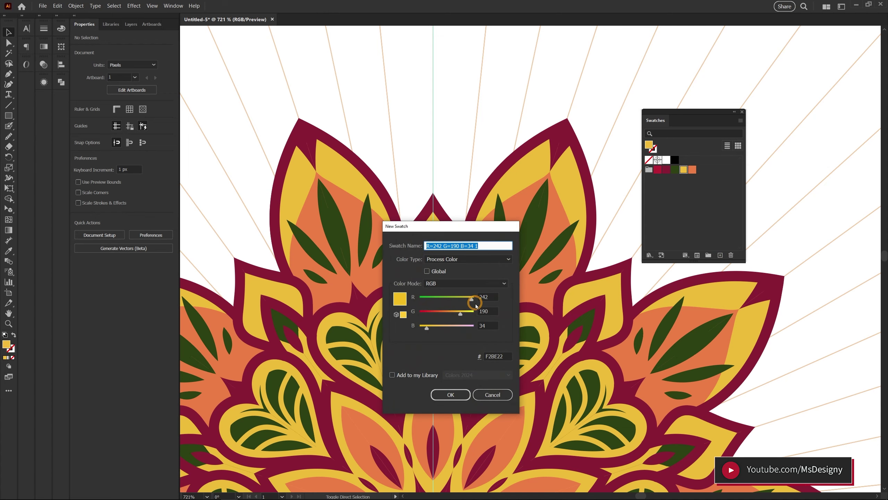
{"action": "left_click", "coordinate": [465, 283]}
{"action": "left_click", "coordinate": [445, 315]}
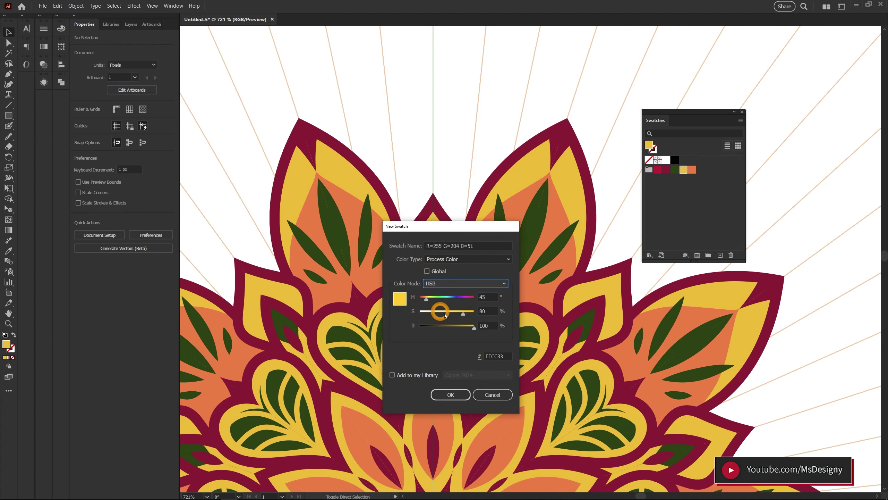
{"action": "left_click", "coordinate": [450, 394]}
Paint pale highlights inside and along the edge of the centre petal.
{"action": "key", "text": "shift+b"}
{"action": "scroll", "coordinate": [425, 336], "scroll_direction": "up", "scroll_amount": 5, "text": "alt"}
{"action": "left_click_drag", "start_coordinate": [433, 364], "coordinate": [425, 336]}
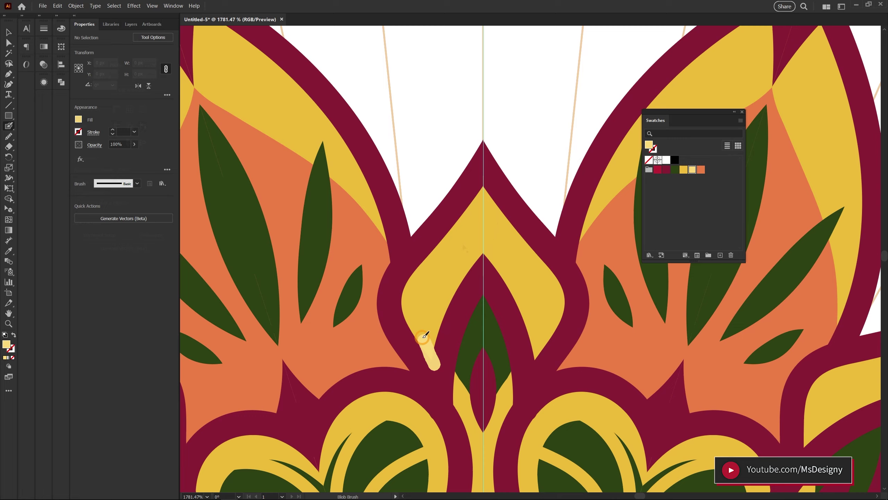
{"action": "left_click_drag", "start_coordinate": [404, 297], "coordinate": [476, 223]}
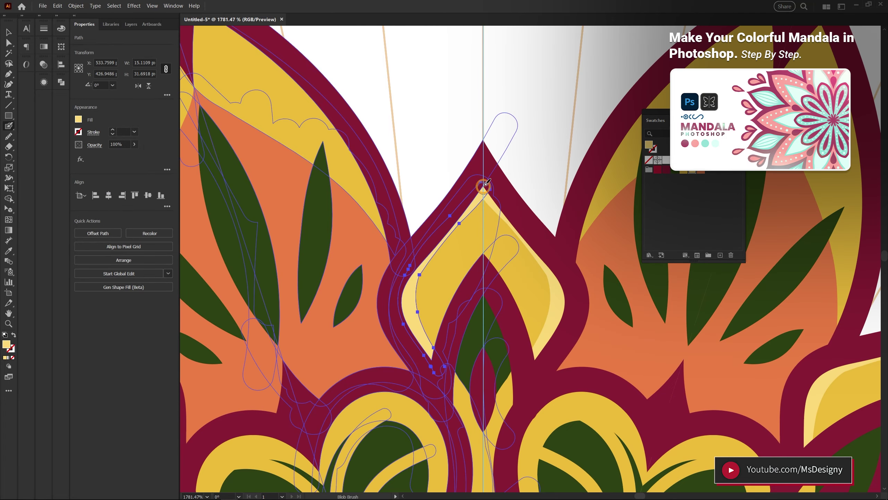
{"action": "left_click_drag", "start_coordinate": [433, 260], "coordinate": [433, 259]}
Set the fill to FFF200 and save it as a new light-yellow swatch.
{"action": "double_click", "coordinate": [6, 344]}
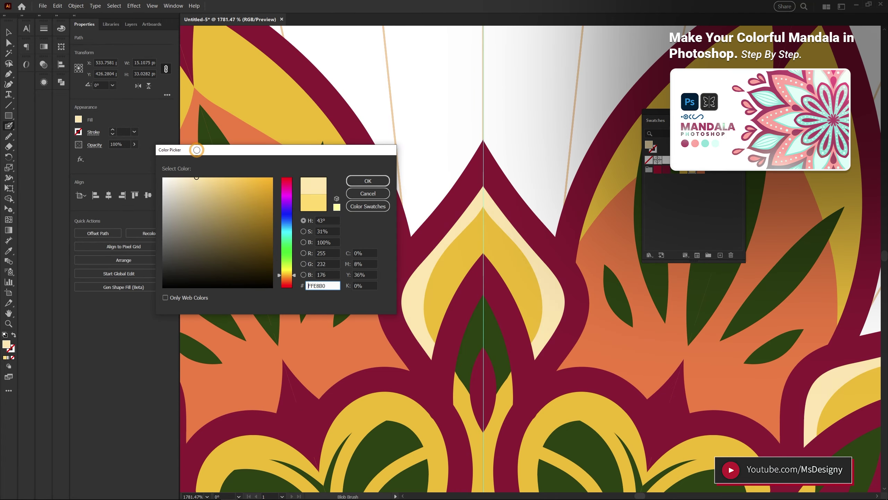
{"action": "type", "text": "FFF200"}
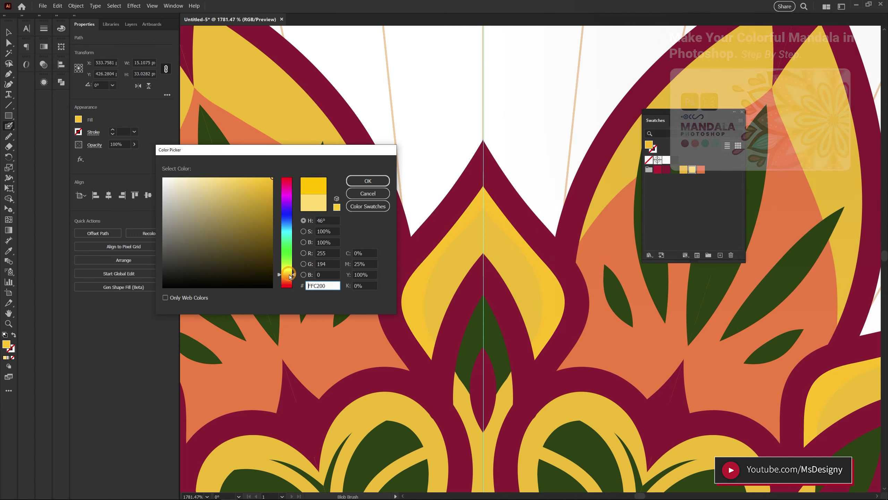
{"action": "left_click", "coordinate": [368, 181]}
{"action": "left_click", "coordinate": [719, 255]}
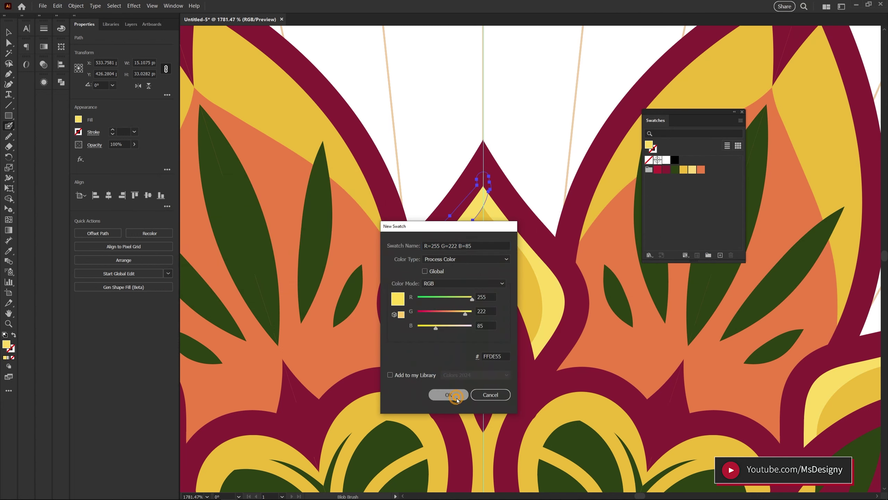
{"action": "left_click", "coordinate": [453, 394]}
{"action": "key", "text": "ctrl+shift+a"}
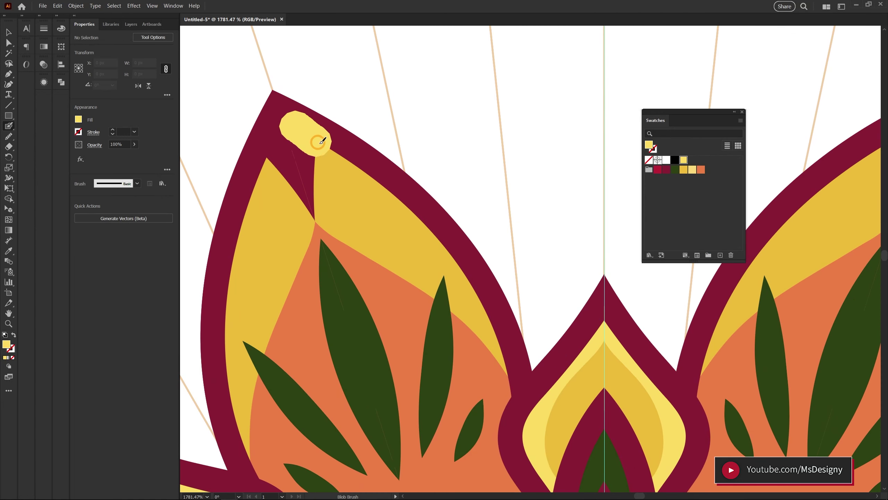
Paint pale highlights in the left petal tip and around the hearts, erasing the excess.
{"action": "left_click_drag", "start_coordinate": [322, 142], "coordinate": [516, 377]}
{"action": "key", "text": "v"}
{"action": "left_click", "coordinate": [433, 233]}
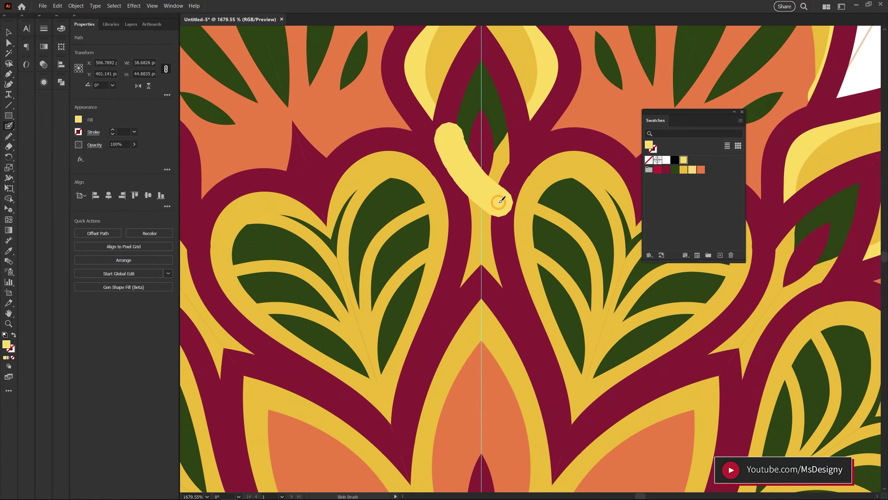
{"action": "left_click_drag", "start_coordinate": [499, 202], "coordinate": [499, 202]}
{"action": "key", "text": "v"}
{"action": "key", "text": "shift+b"}
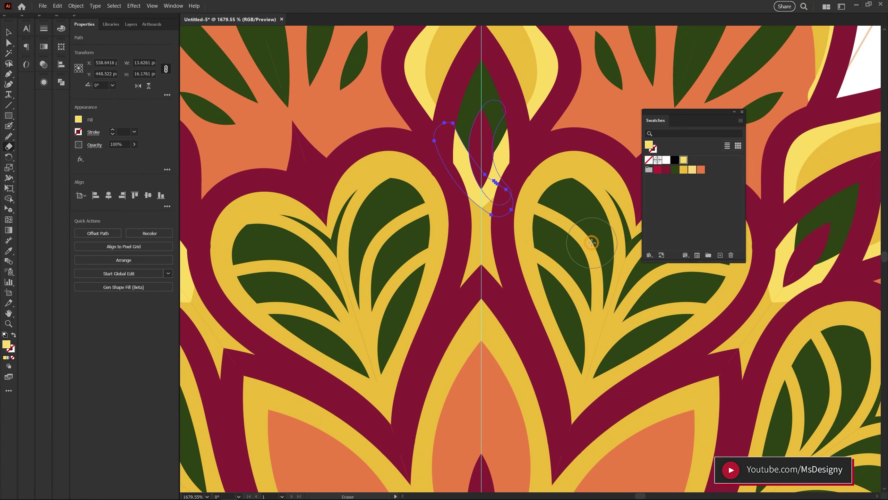
{"action": "left_click_drag", "start_coordinate": [363, 162], "coordinate": [423, 169]}
{"action": "mouse_move", "coordinate": [364, 217]}
{"action": "left_mouse_down"}
{"action": "mouse_move", "coordinate": [490, 178]}
{"action": "mouse_move", "coordinate": [460, 399]}
{"action": "left_mouse_up"}
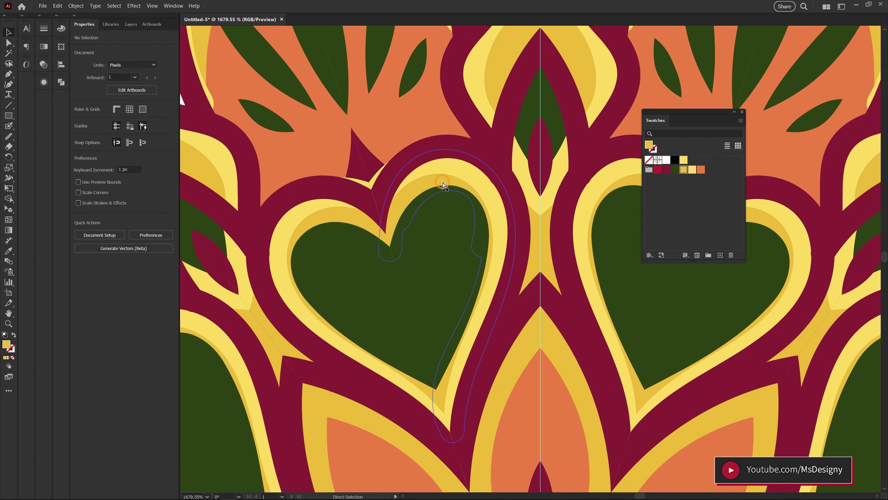
{"action": "key", "text": "a"}
{"action": "left_click", "coordinate": [505, 233]}
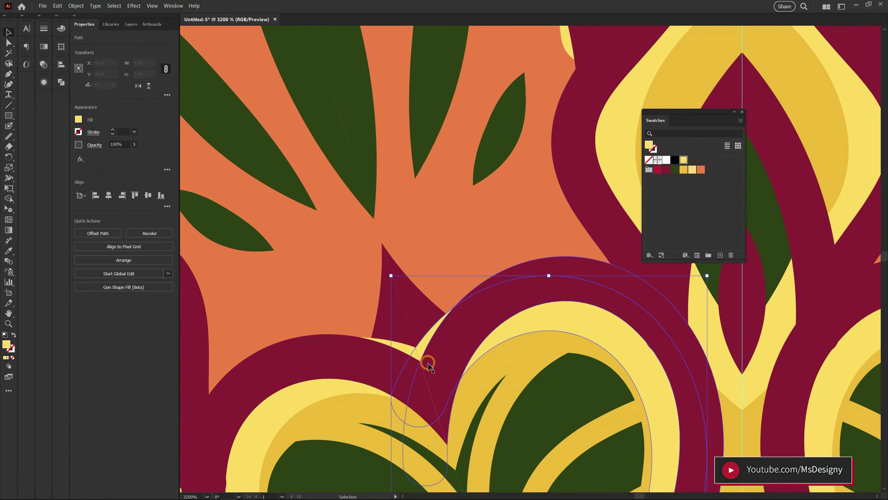
{"action": "key", "text": "shift+e"}
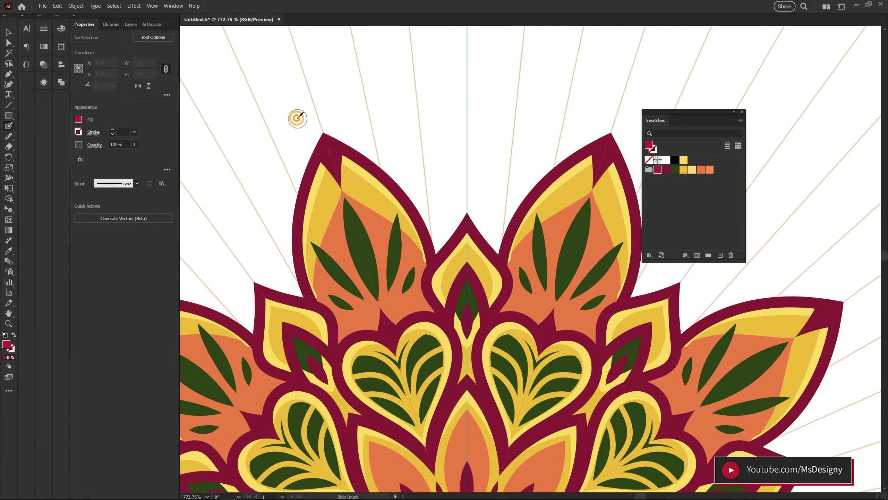
Repaint the mandala's outer petal border in crimson with the Blob Brush and save crimson as a swatch.
{"action": "left_click_drag", "start_coordinate": [440, 236], "coordinate": [441, 234]}
{"action": "left_click_drag", "start_coordinate": [476, 198], "coordinate": [453, 240]}
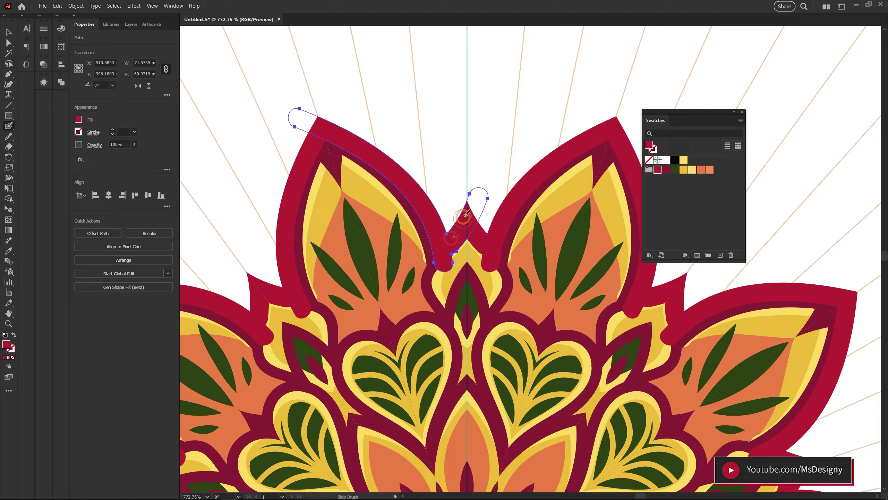
{"action": "double_click", "coordinate": [7, 344]}
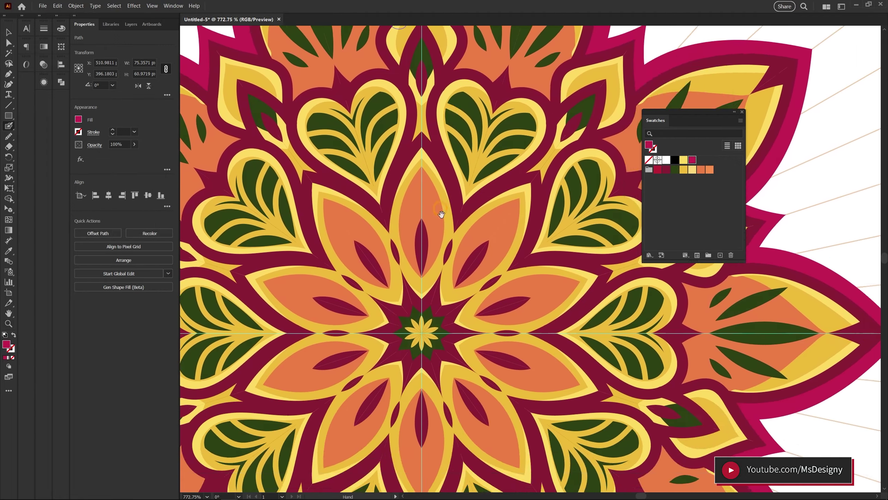
{"action": "key", "text": "ctrl+0"}
{"action": "left_click", "coordinate": [476, 175]}
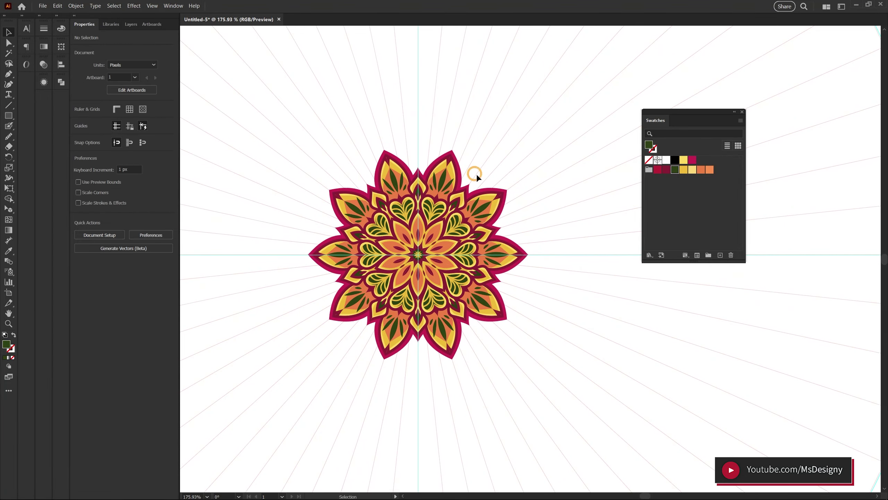
Undo the last change, then group every path on the 10side layer into one group.
{"action": "key", "text": "ctrl+z"}
{"action": "left_click", "coordinate": [133, 25]}
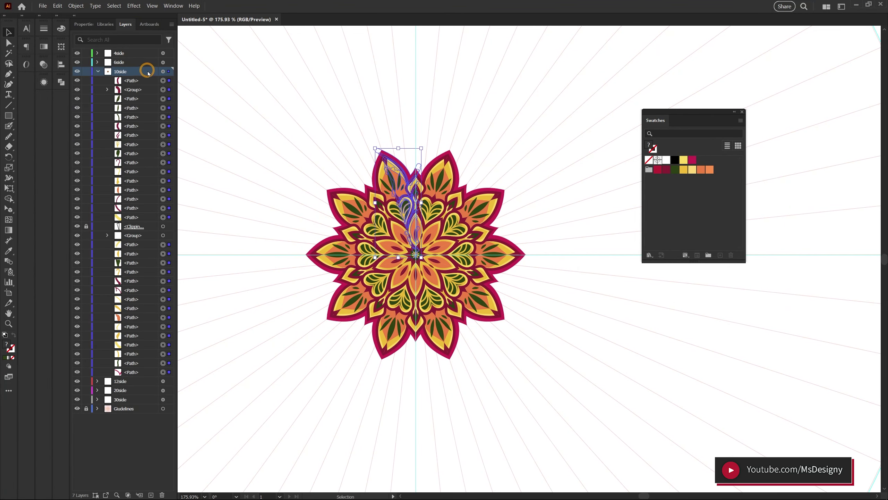
{"action": "left_click", "coordinate": [171, 72]}
{"action": "right_click", "coordinate": [168, 72]}
{"action": "left_click", "coordinate": [83, 45]}
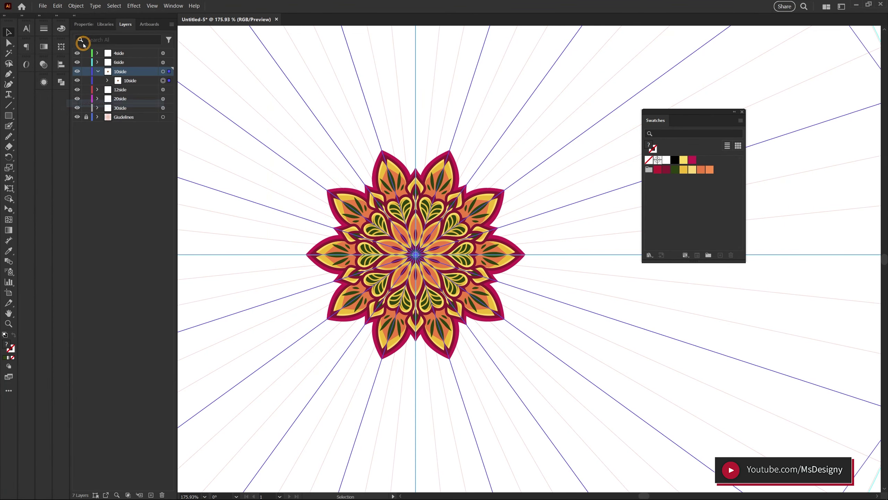
Select all the mandala's anchor points with the Direct Selection tool and open the Edit menu.
{"action": "key", "text": "ctrl+a"}
{"action": "key", "text": "a"}
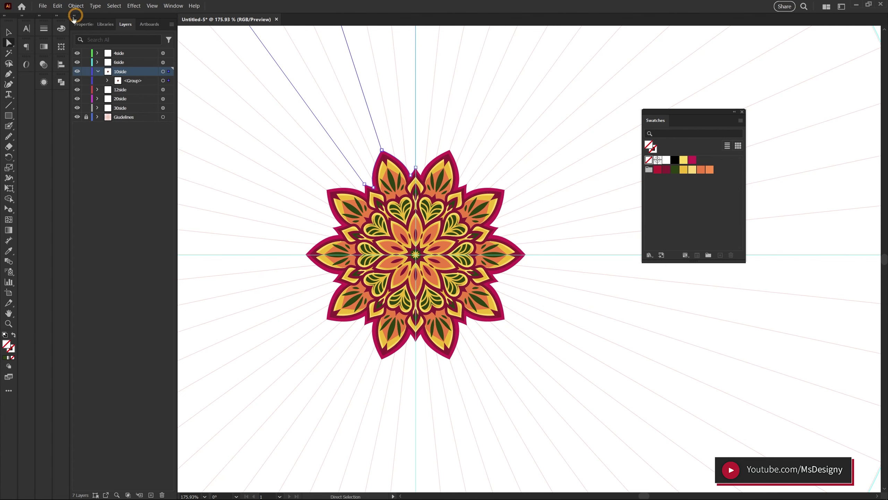
{"action": "left_click", "coordinate": [57, 5]}
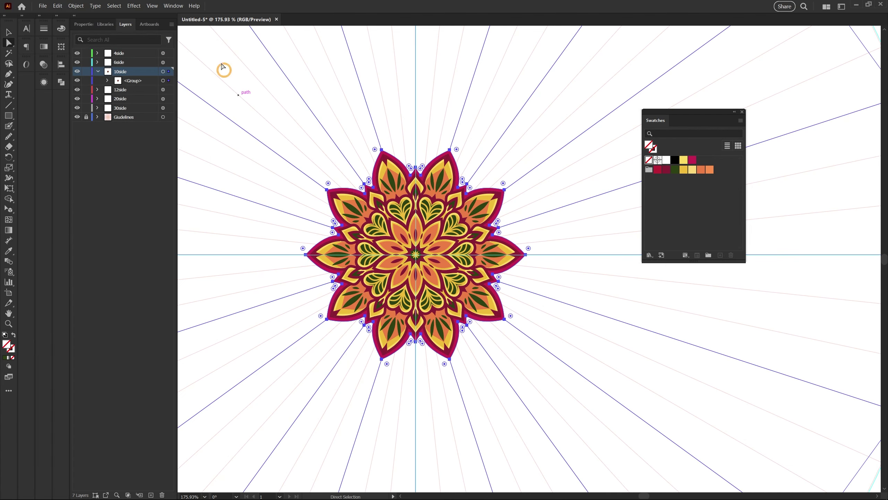